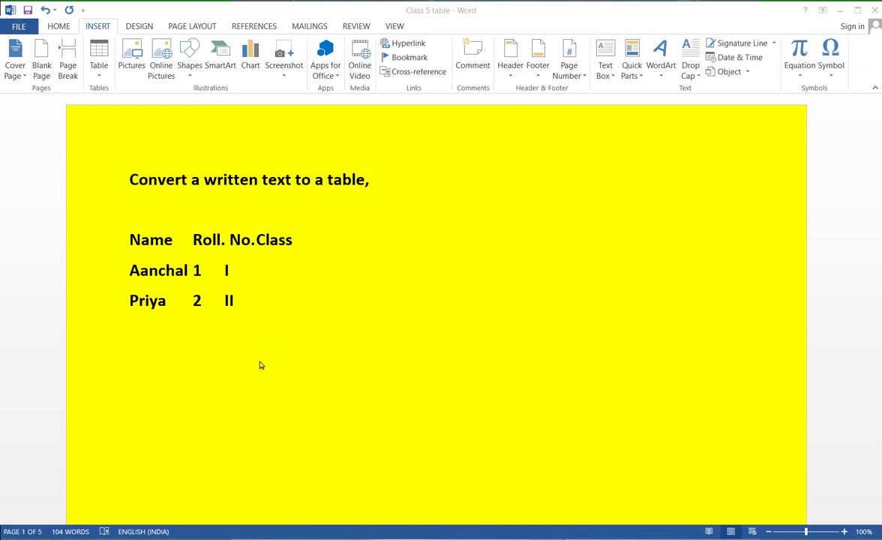
left_click(255, 287)
left_click_drag(124, 238, 291, 313)
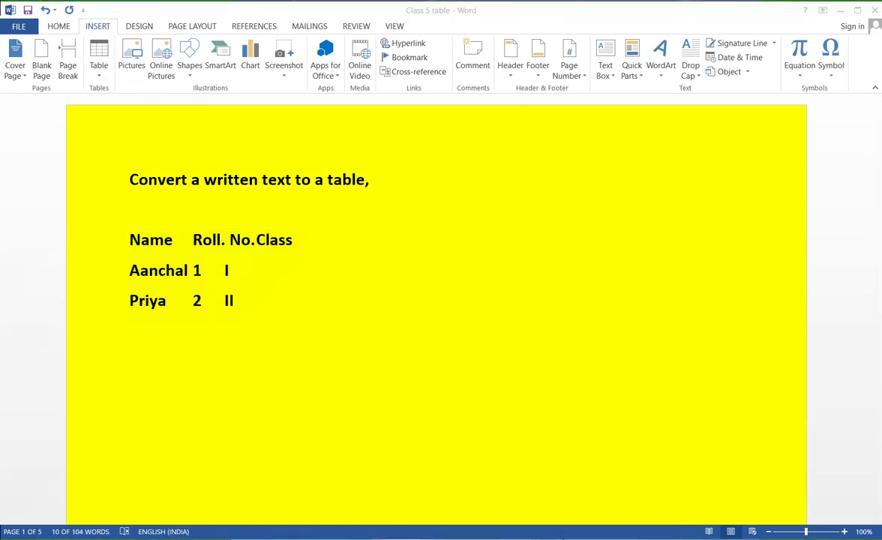
mouse_move(104, 32)
left_mouse_down()
mouse_move(115, 24)
mouse_move(101, 13)
mouse_move(69, 21)
mouse_move(106, 35)
left_mouse_up()
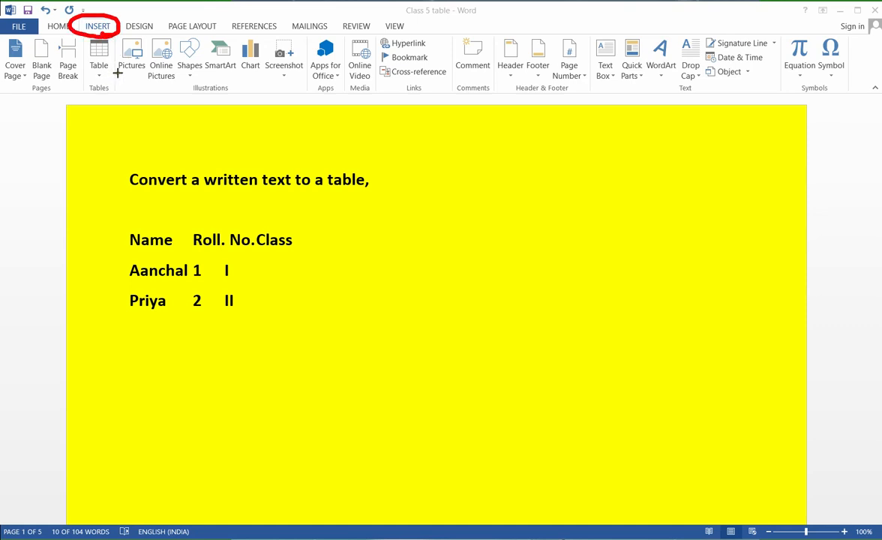
mouse_move(79, 90)
left_mouse_down()
mouse_move(94, 97)
mouse_move(117, 72)
mouse_move(106, 64)
left_mouse_up()
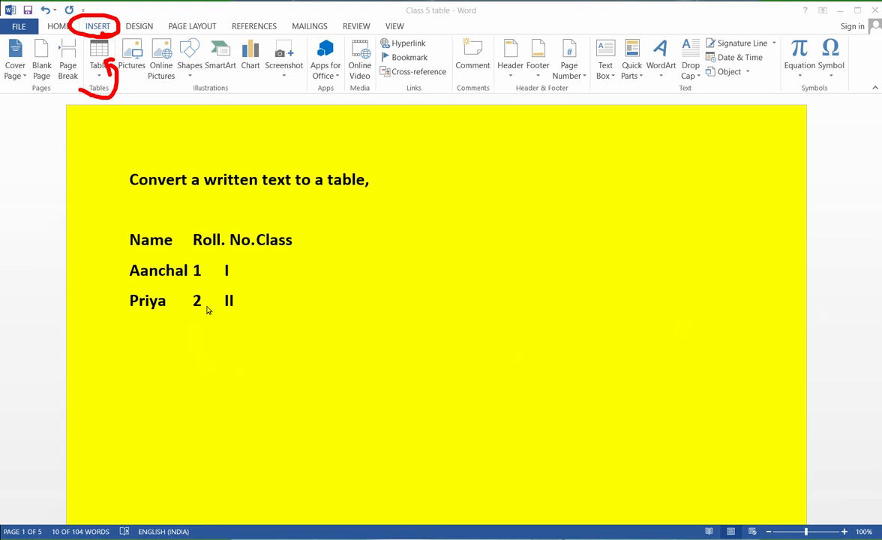
- Convert the three lines of Name, Roll. No. and Class text into a 3-column table, separating the text at tabs
left_click(274, 339)
left_click(137, 181)
left_click(139, 238)
left_click_drag(134, 236, 280, 322)
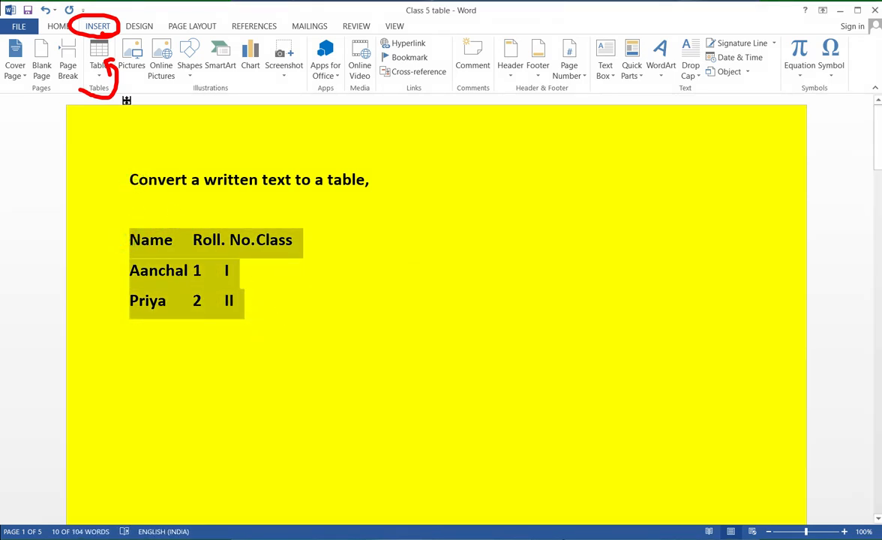
left_click(102, 80)
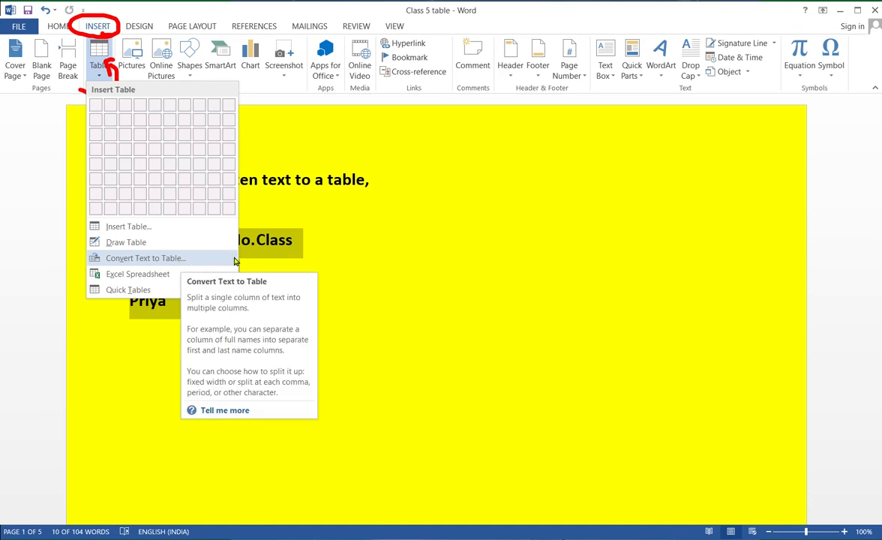
left_click(155, 259)
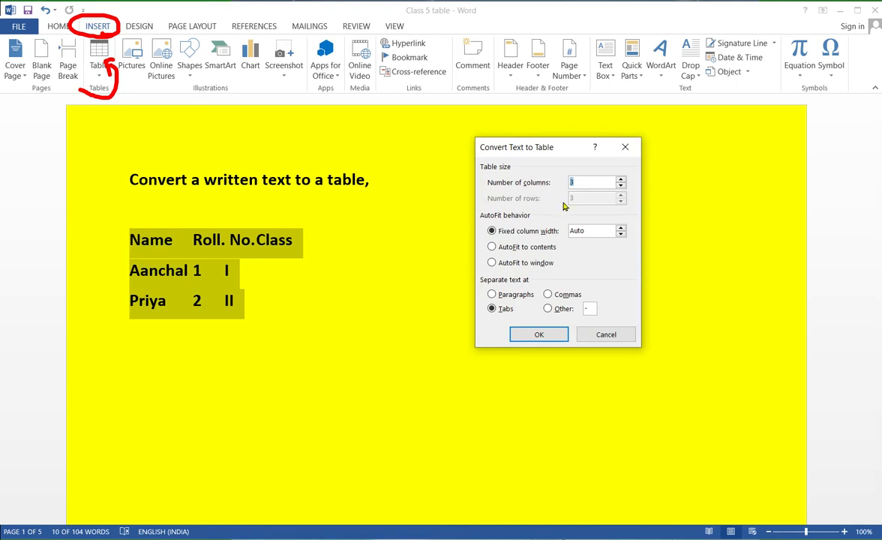
left_click(548, 294)
left_click(492, 309)
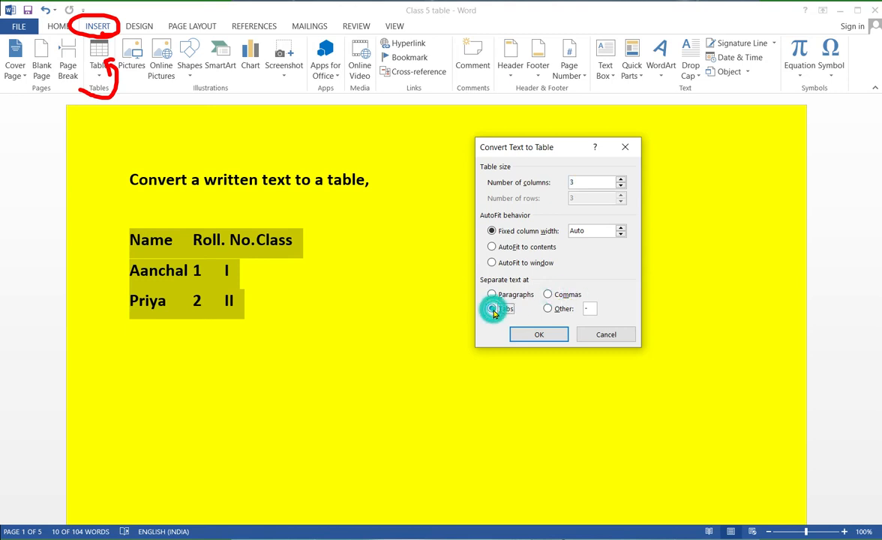
left_click(538, 336)
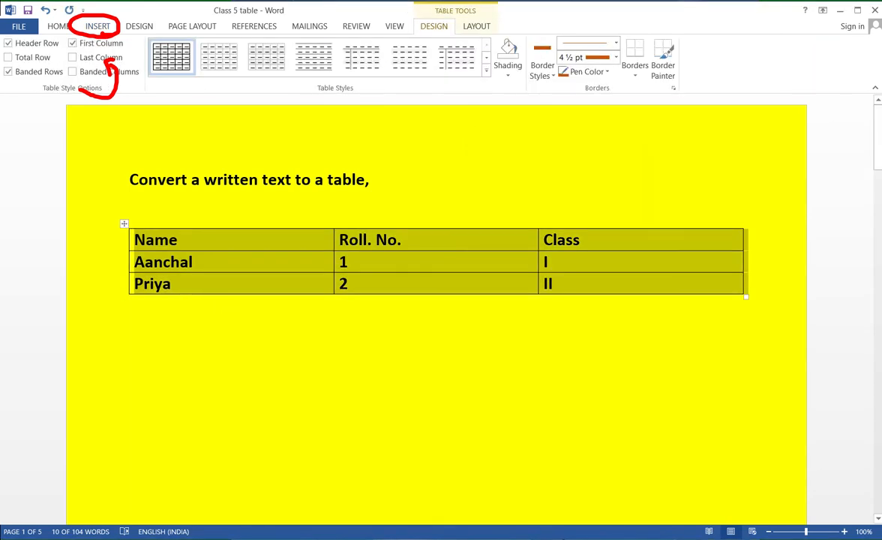
left_click(301, 303)
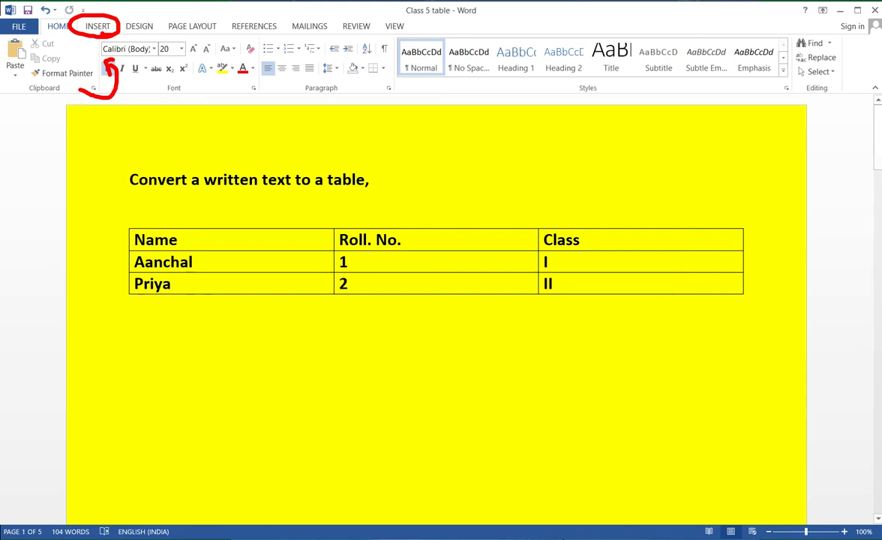
- Select the entire empty table under the "Applying Borders and Shading / Applying Table Styles" heading on page 2
scroll(437, 300, "down", 3)
scroll(368, 400, "down", 7)
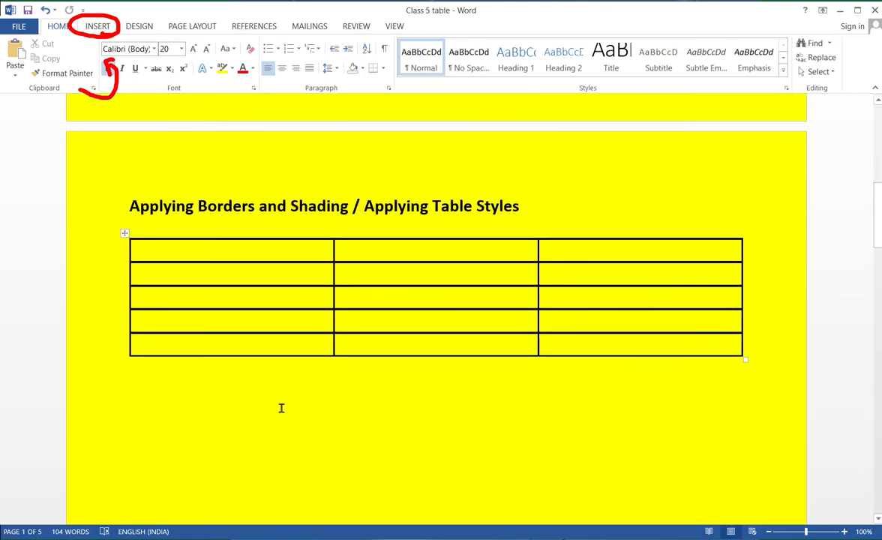
scroll(290, 406, "down", 1)
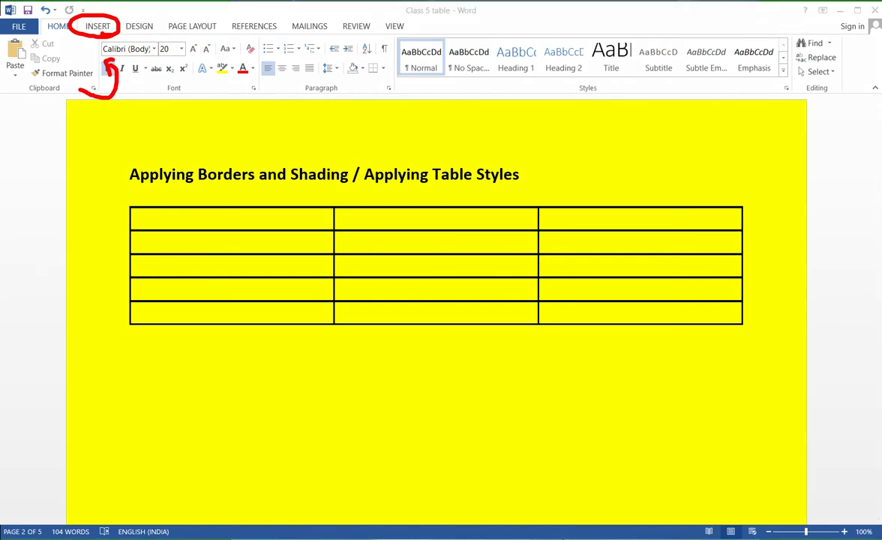
mouse_move(138, 196)
left_mouse_down()
mouse_move(114, 197)
mouse_move(140, 214)
mouse_move(138, 199)
left_mouse_up()
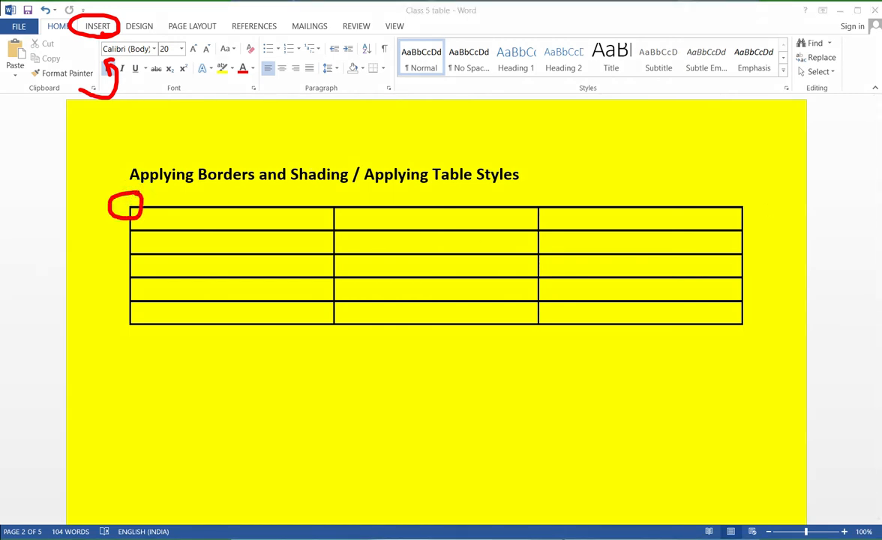
left_click(146, 219)
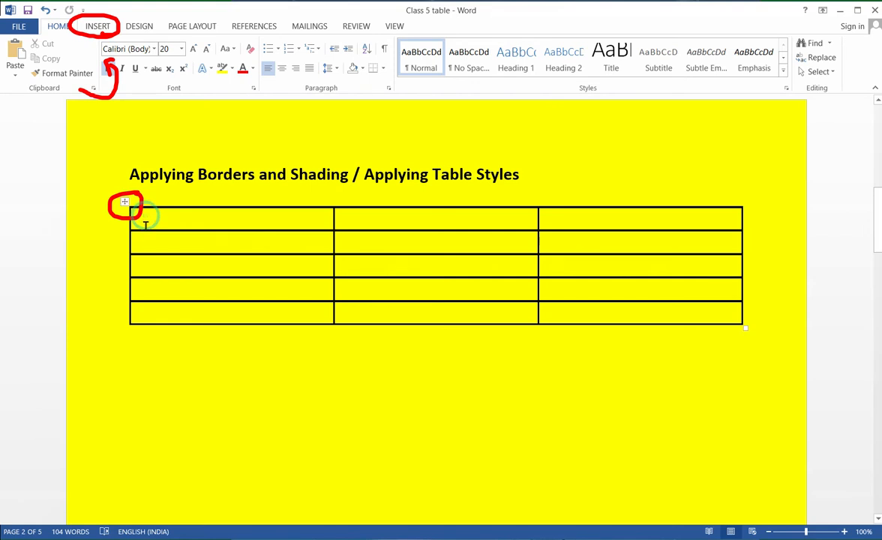
mouse_move(132, 211)
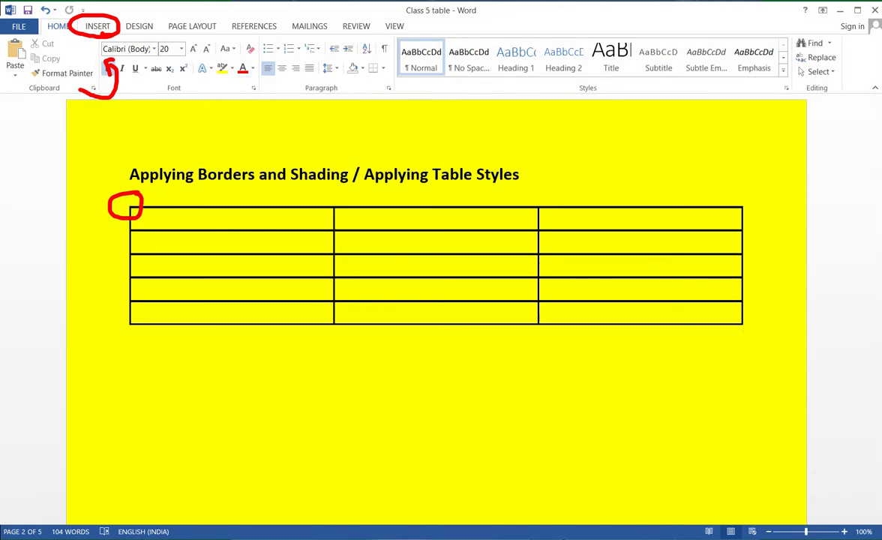
left_click_drag(236, 223, 57, 213)
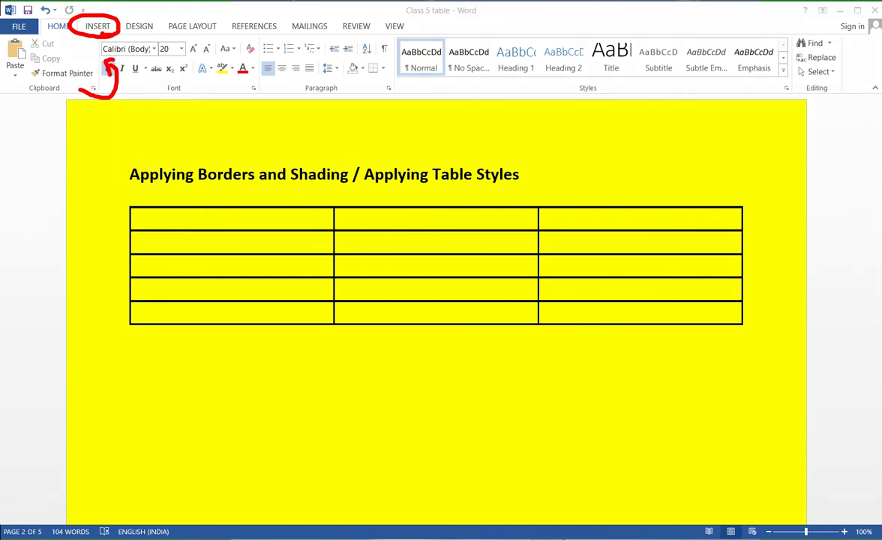
left_click(131, 208)
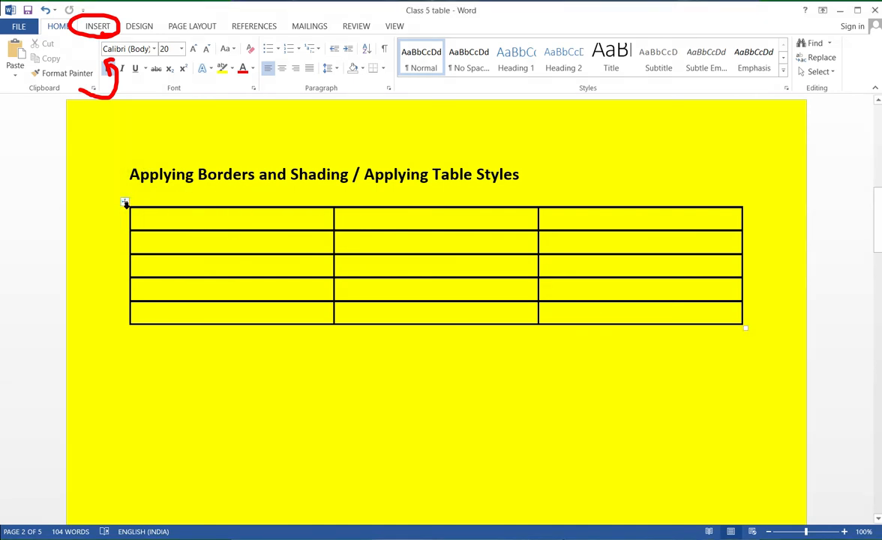
left_click(124, 201)
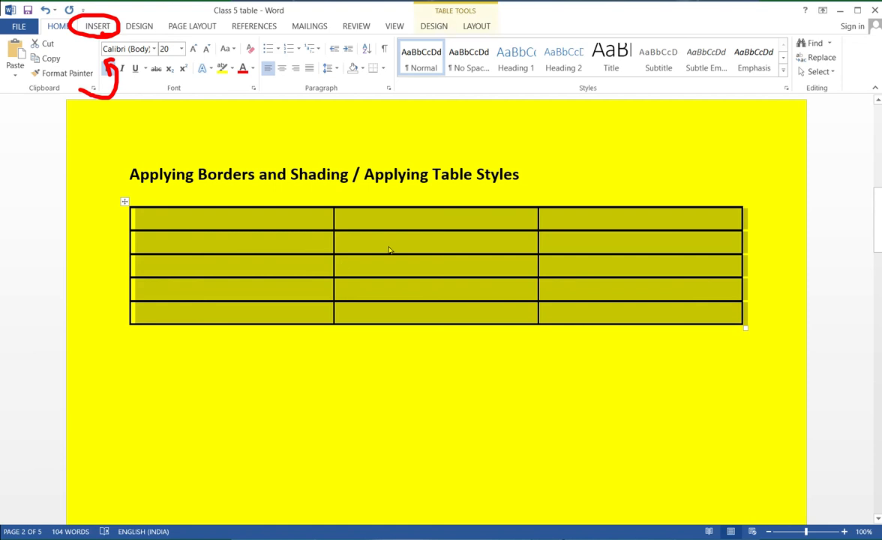
left_click(880, 225)
mouse_move(471, 36)
left_mouse_down()
mouse_move(492, 18)
mouse_move(511, 30)
left_mouse_up()
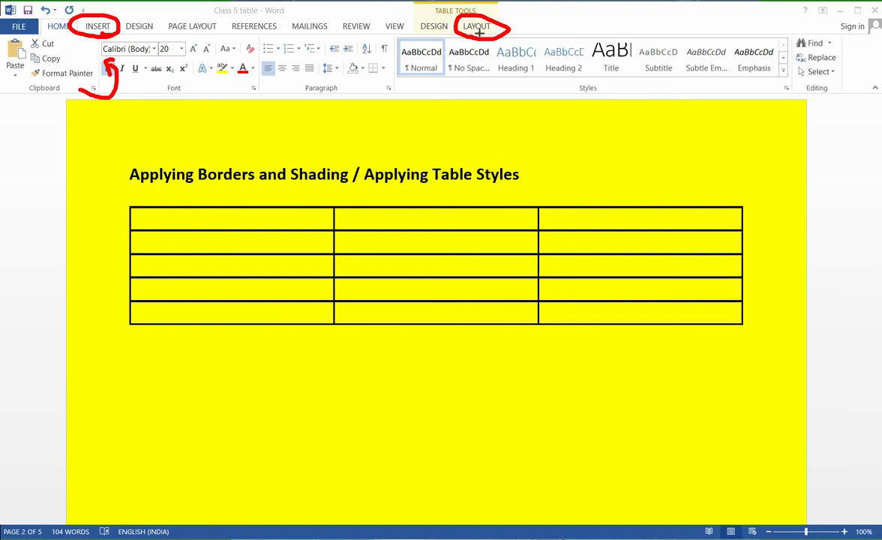
mouse_move(455, 19)
left_mouse_down()
mouse_move(428, 16)
mouse_move(429, 35)
mouse_move(456, 35)
left_mouse_up()
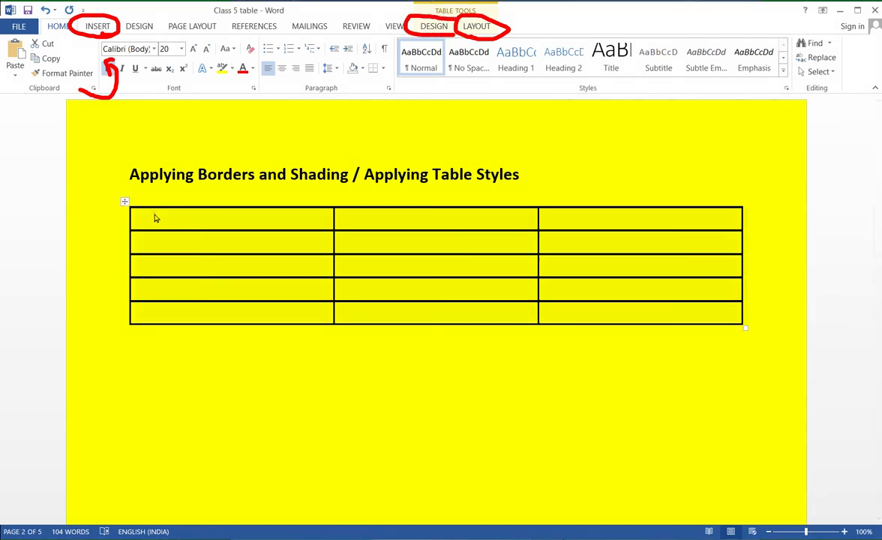
- Shade all cells of the empty table red, and change the shading to yellow
left_click(125, 201)
left_click(436, 28)
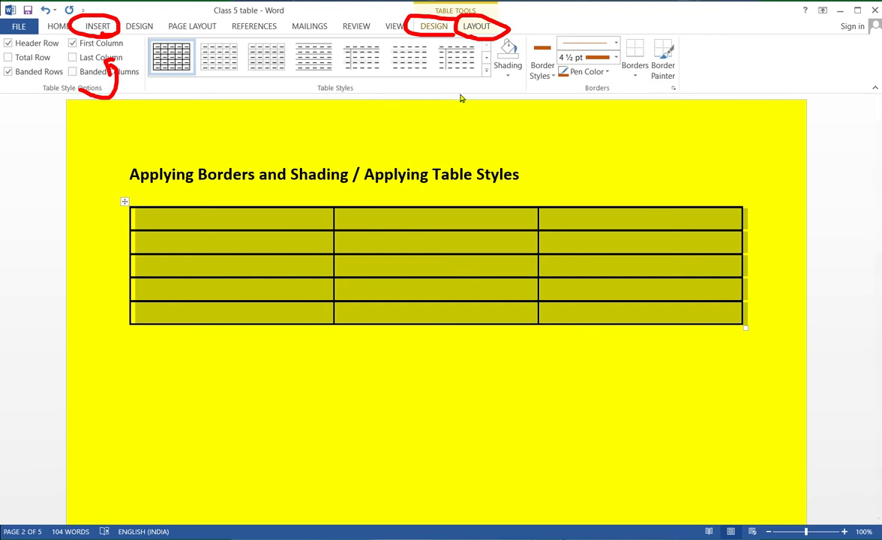
left_click(510, 78)
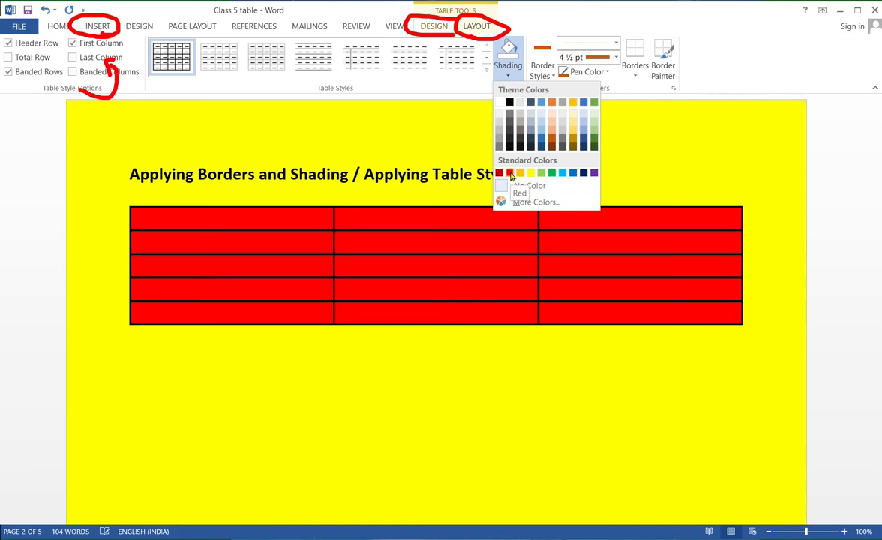
left_click(510, 173)
left_click(507, 73)
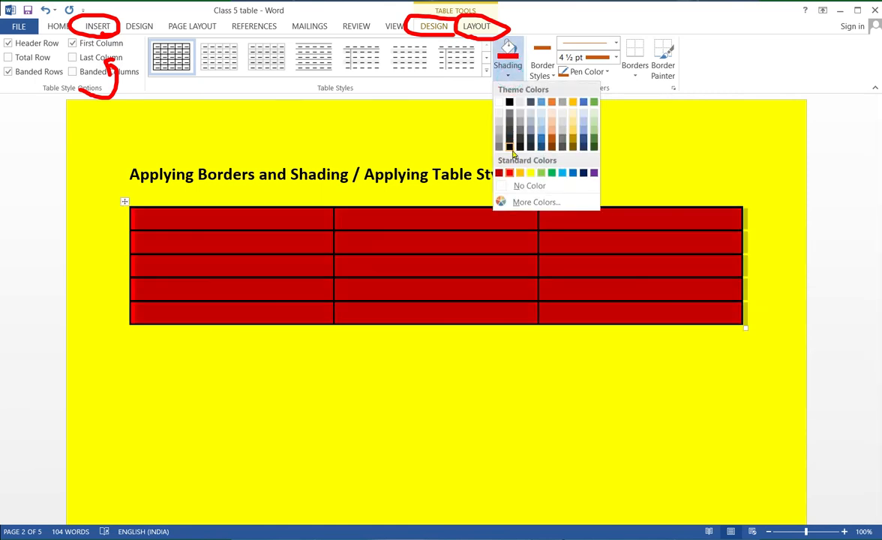
left_click(530, 172)
left_click(512, 73)
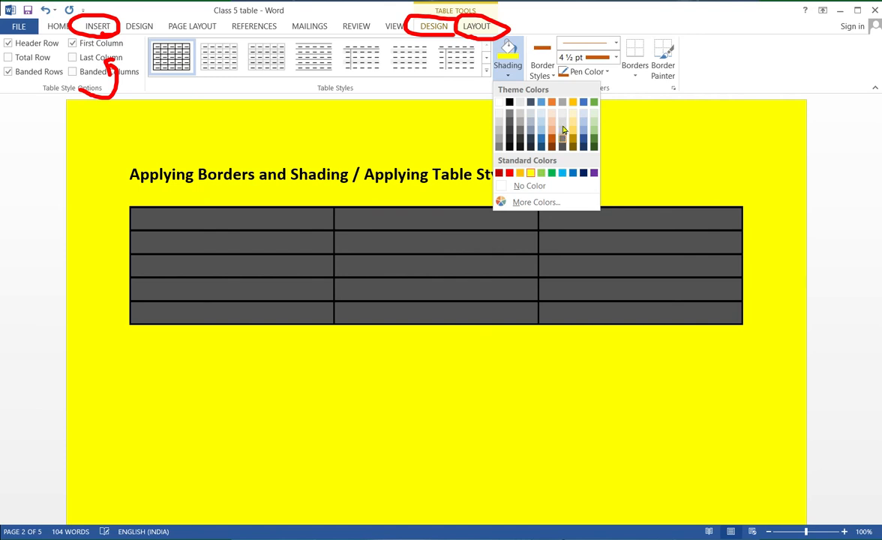
left_click(622, 108)
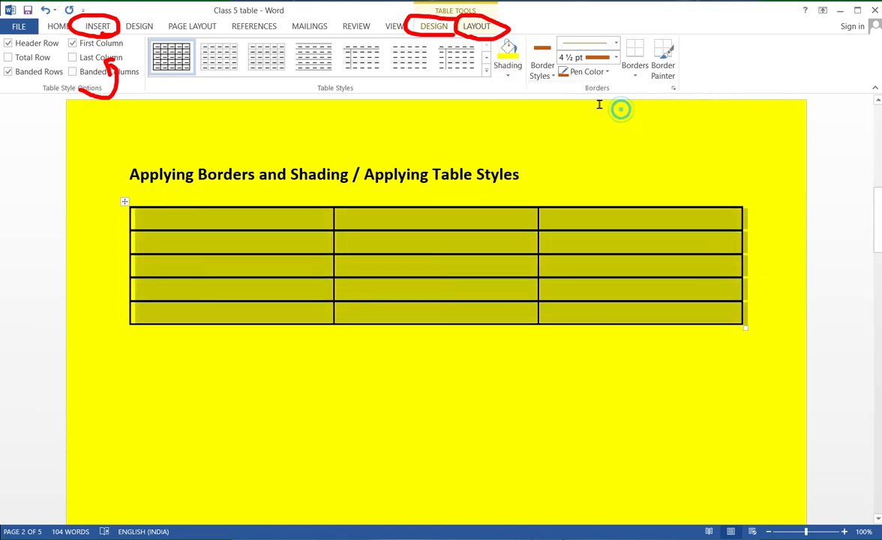
left_click(552, 76)
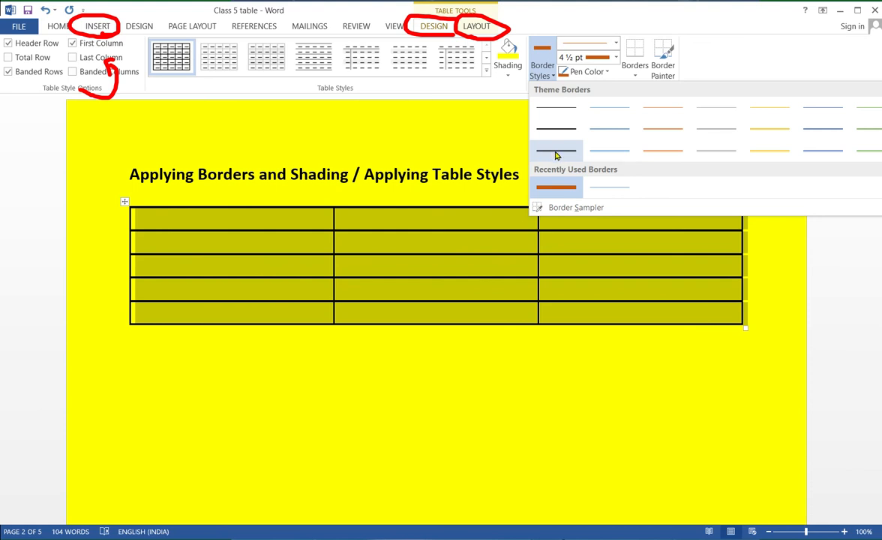
left_click(450, 126)
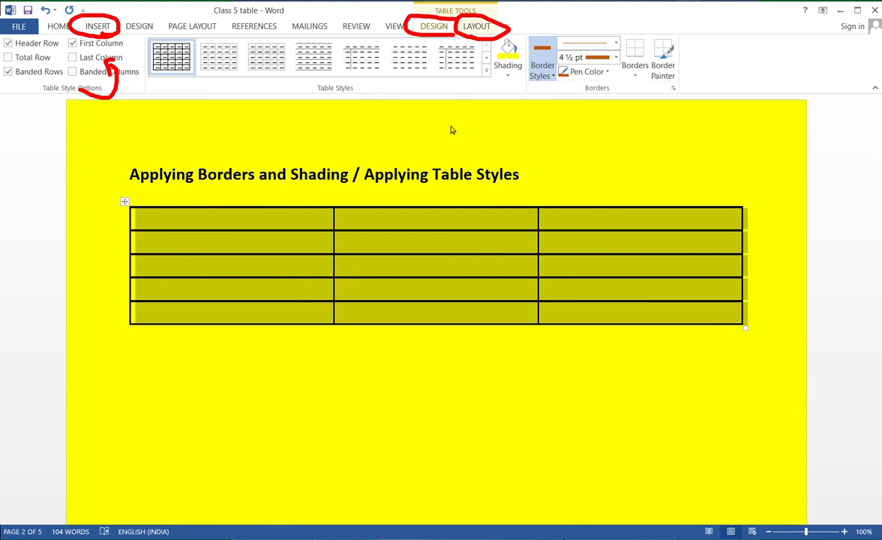
left_click(634, 72)
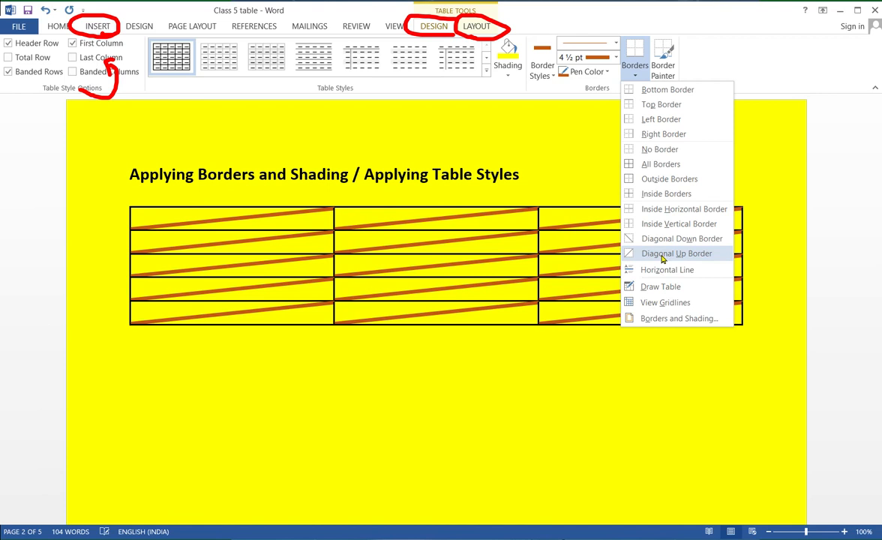
left_click(577, 134)
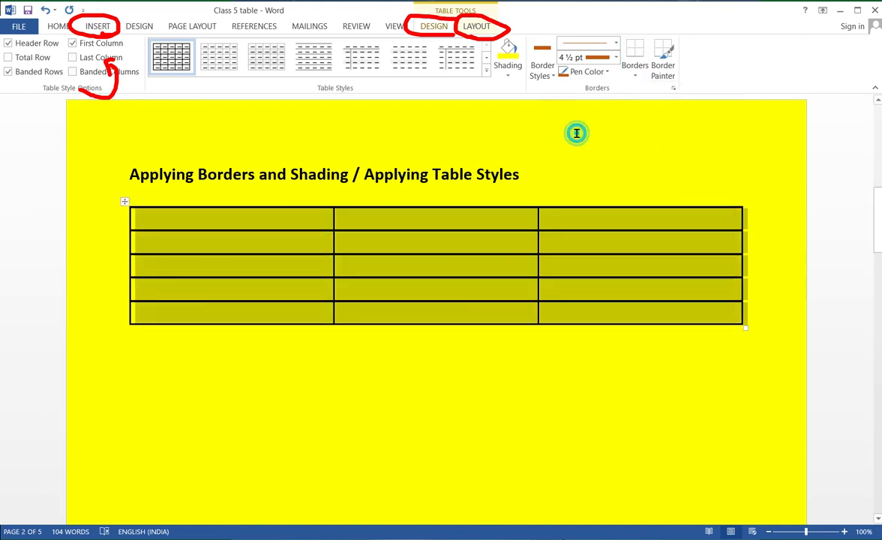
- Paint most of the table's horizontal borders with the black ½ pt theme border style from the third row using the Border Painter
left_click(545, 76)
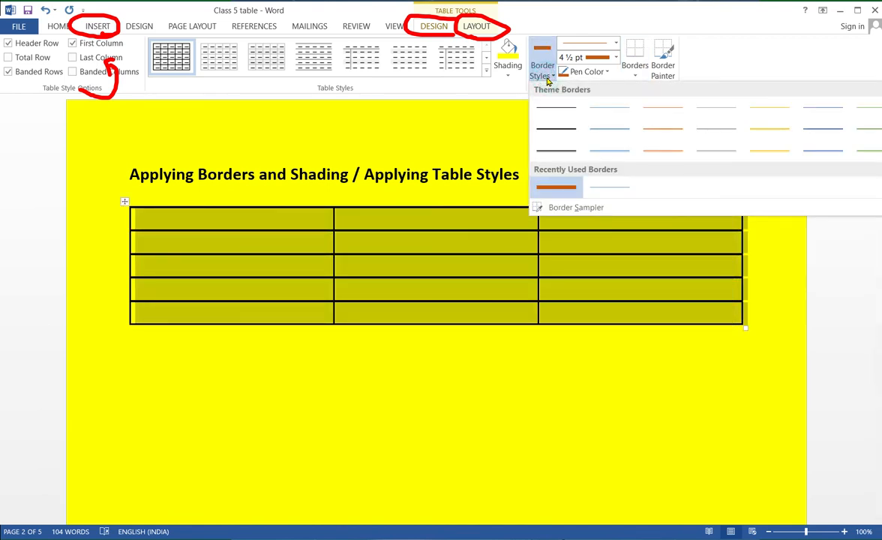
left_click(552, 153)
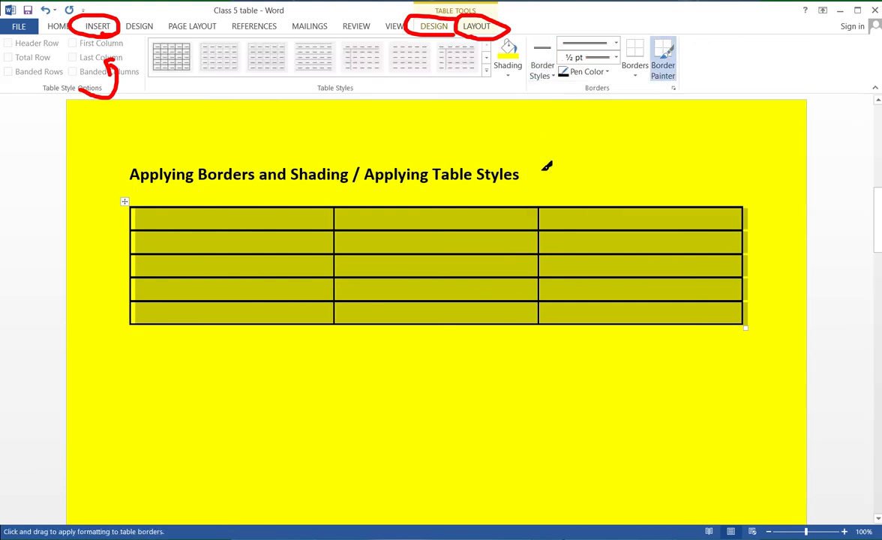
left_click(529, 202)
left_click(520, 230)
left_click(503, 255)
left_click(496, 277)
left_click(495, 299)
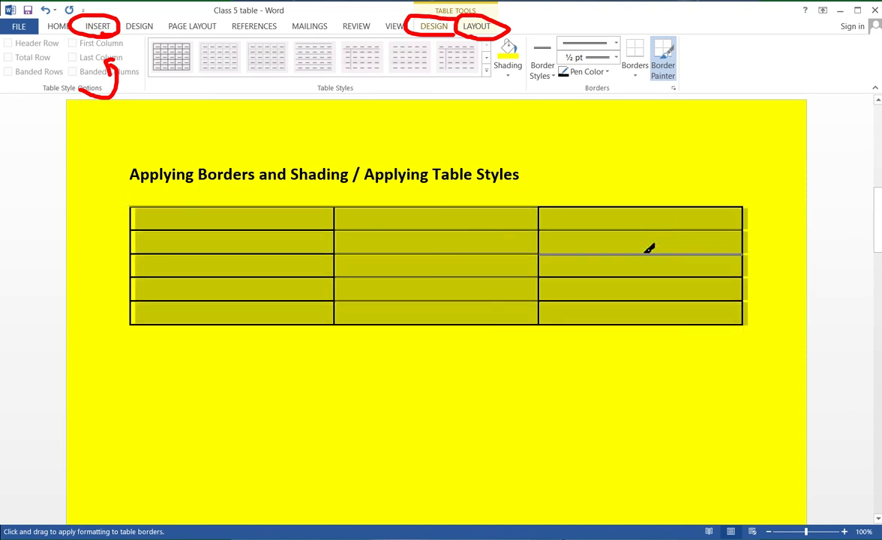
left_click(642, 323)
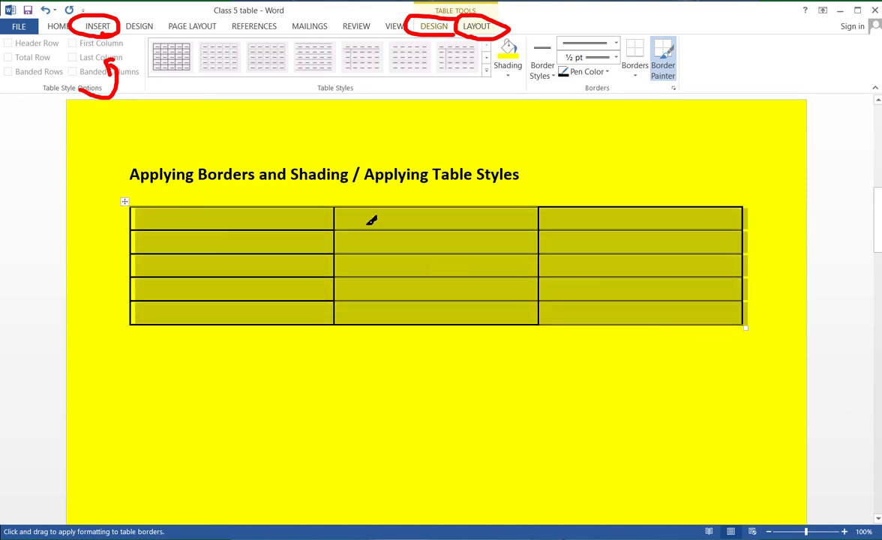
left_click(318, 231)
left_click(291, 253)
left_click(263, 276)
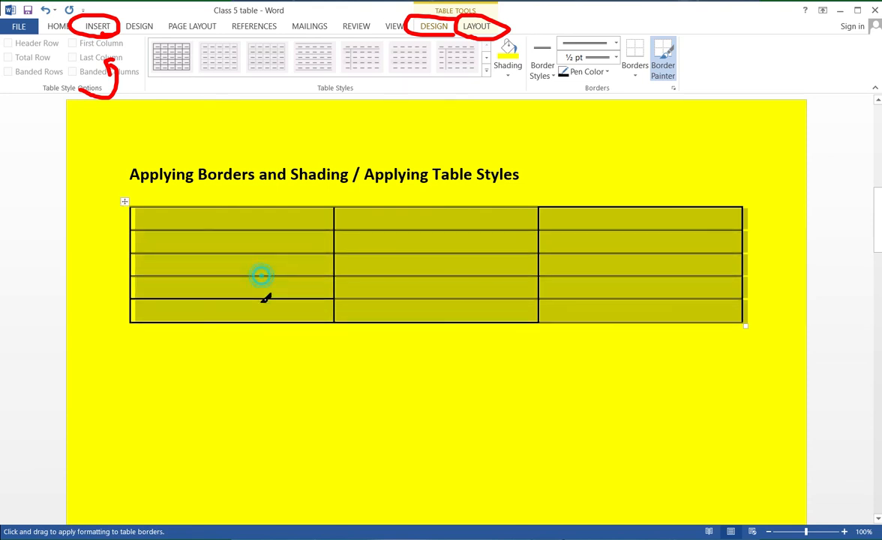
key("Escape")
left_click(392, 317)
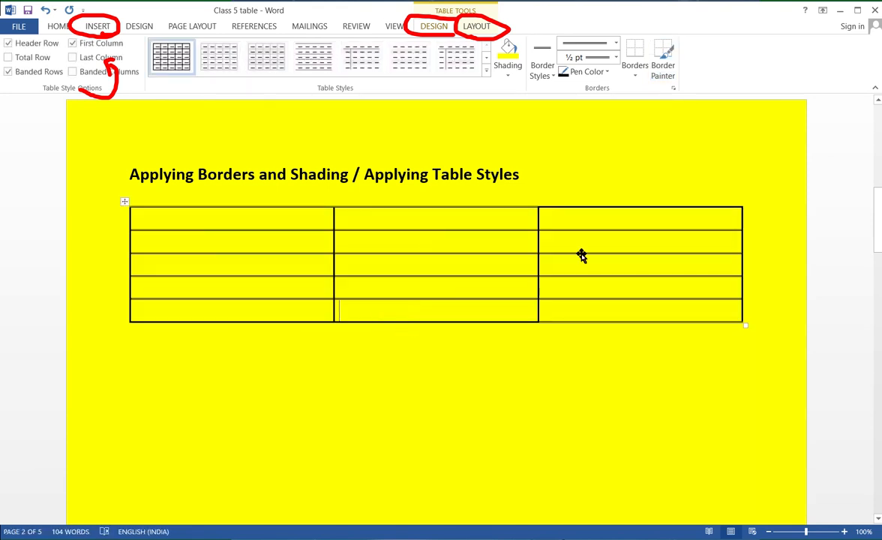
left_click(608, 137)
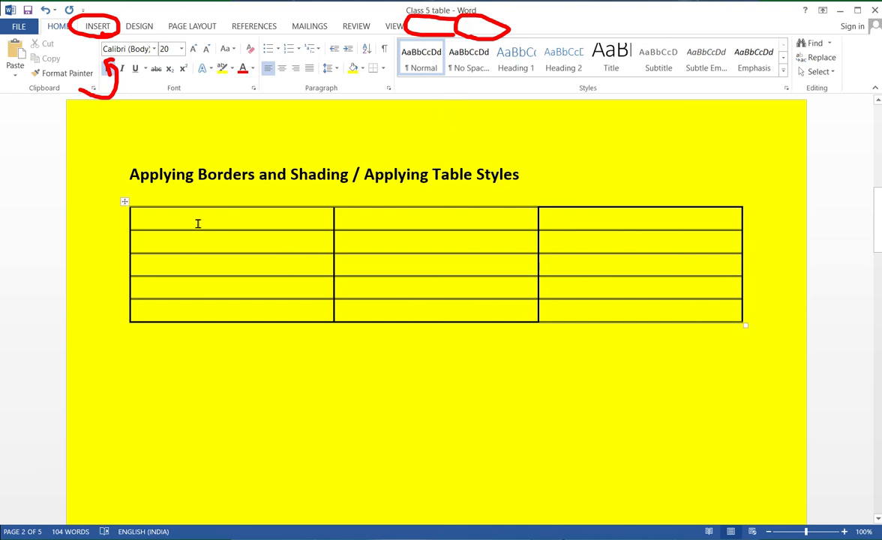
- Select the whole table and choose a dark orange border color and 4 ½ pt width in its Borders and Shading settings
left_click(126, 204)
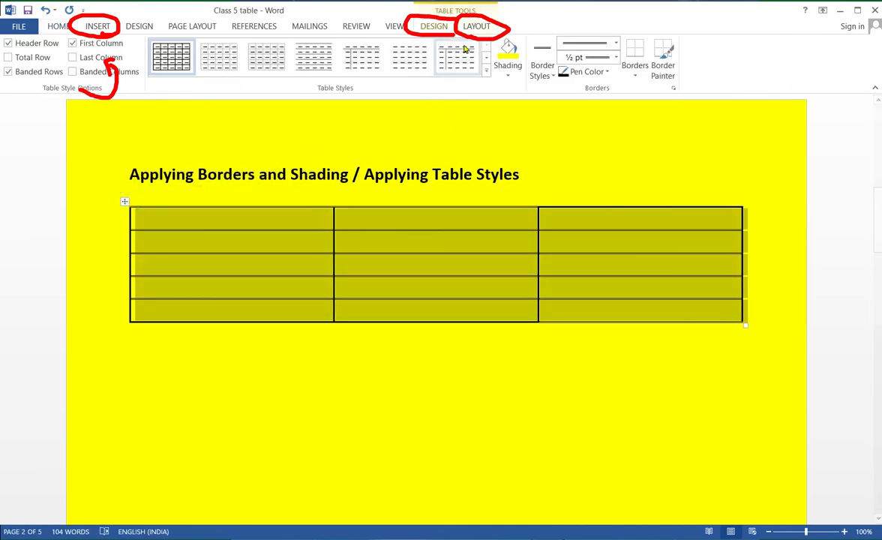
left_click(674, 78)
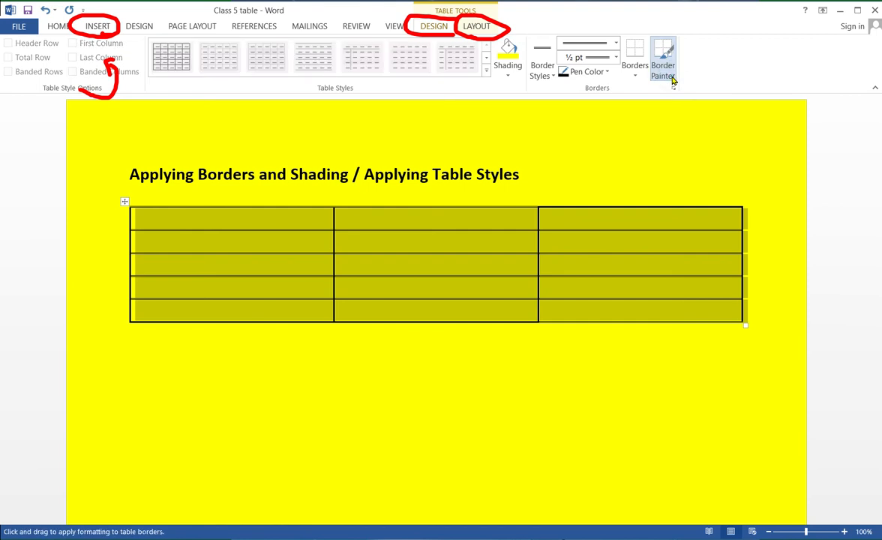
left_click(671, 76)
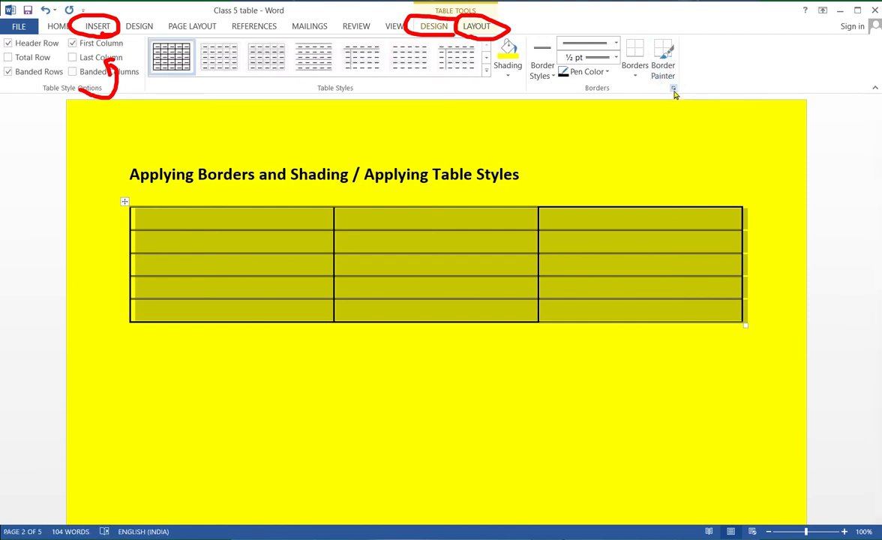
left_click(673, 88)
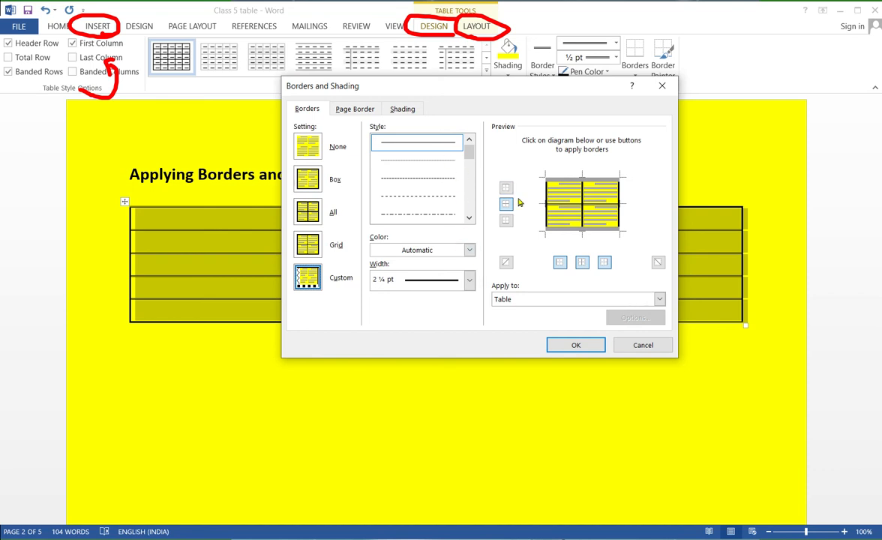
left_click(470, 249)
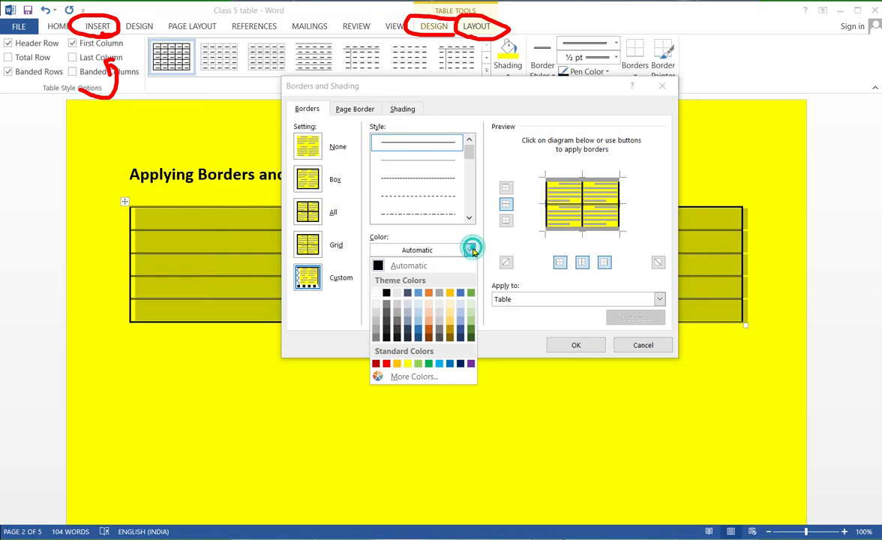
left_click(430, 333)
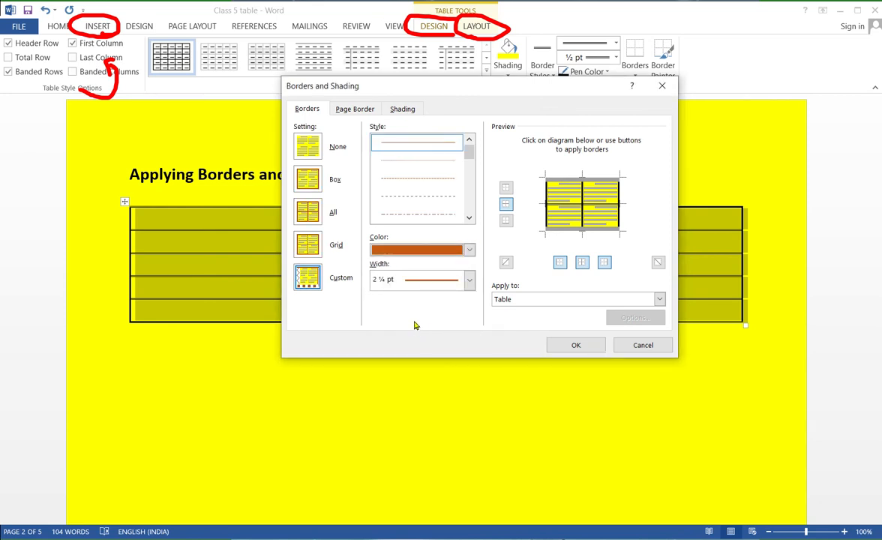
left_click(470, 289)
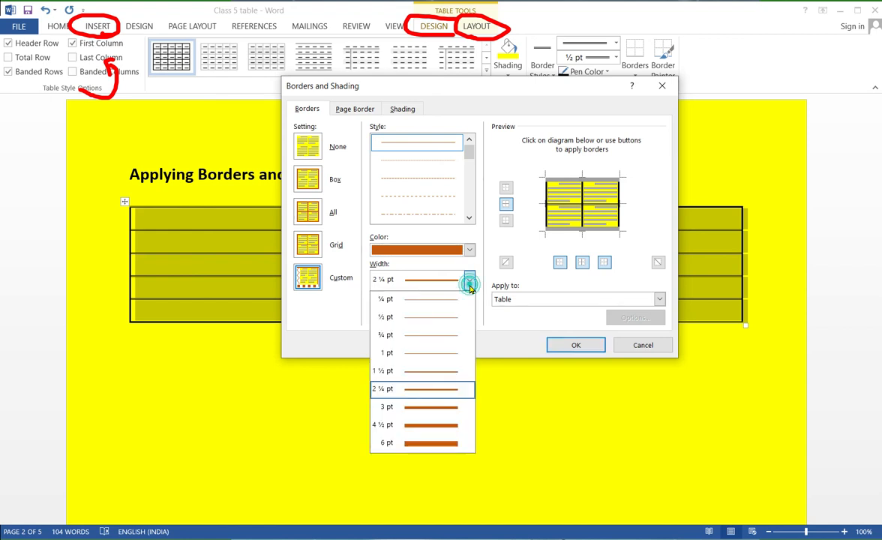
left_click(443, 425)
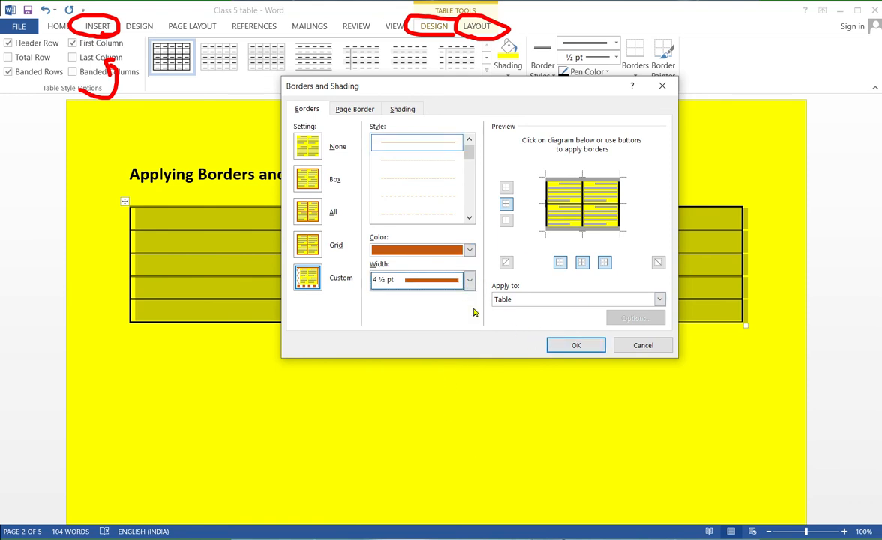
left_click(573, 346)
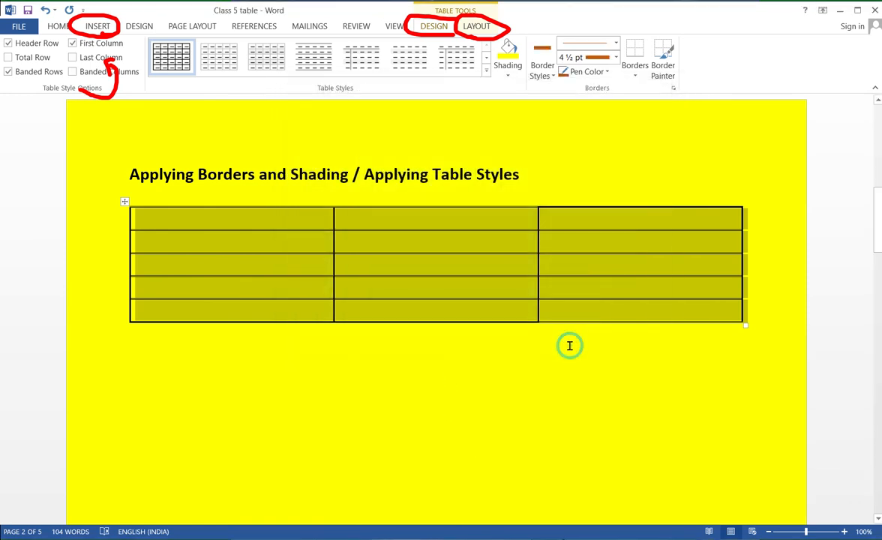
left_click(485, 360)
- Apply the green Grid Tables style with a solid dark header row and first column and light banded rows to the table
left_click(405, 309)
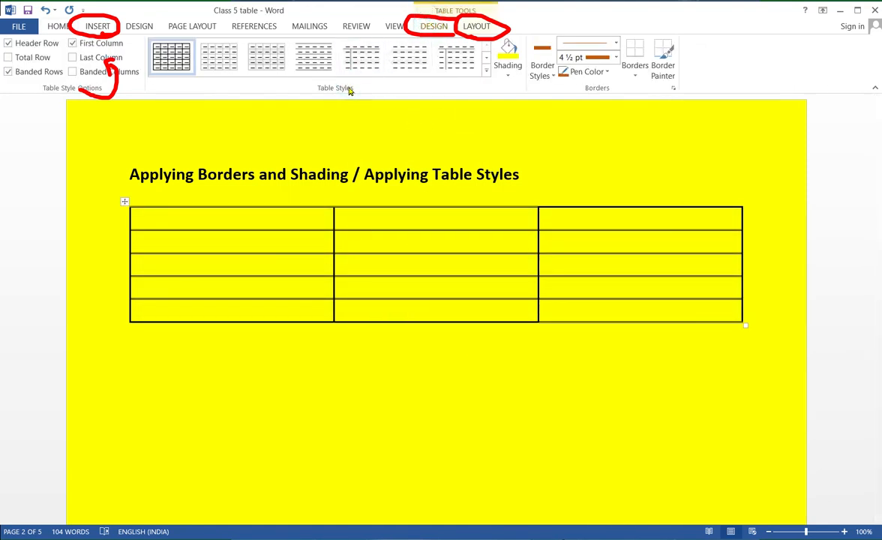
left_click(486, 69)
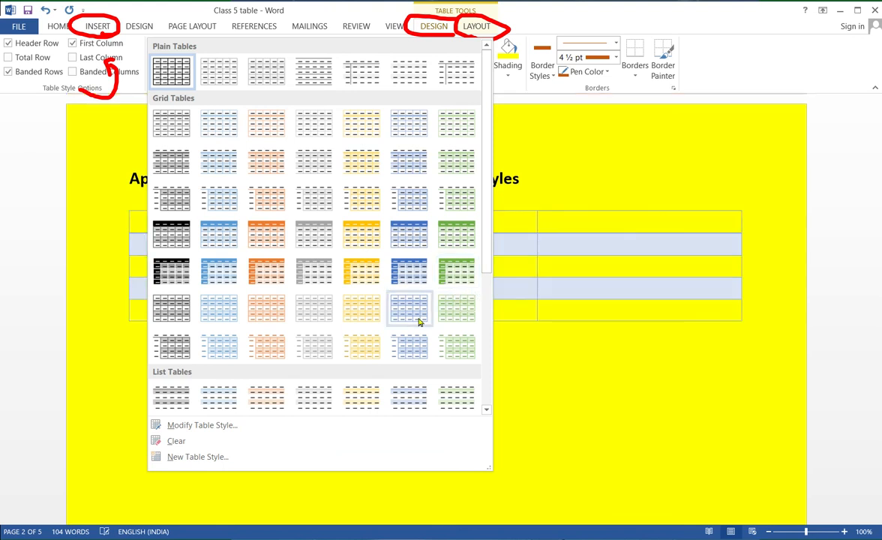
left_click(455, 271)
left_click(394, 344)
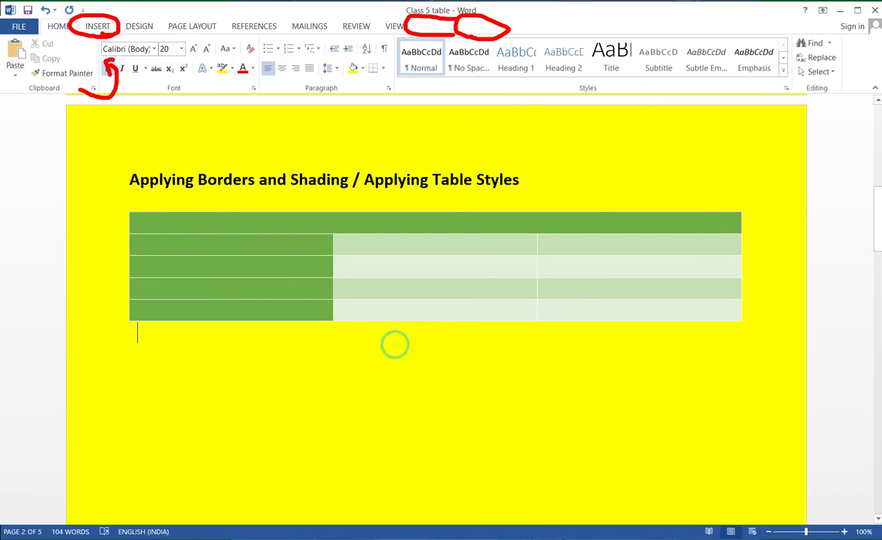
- Fill the table's header row with the column headings Name, Class and Sec
left_click(265, 246)
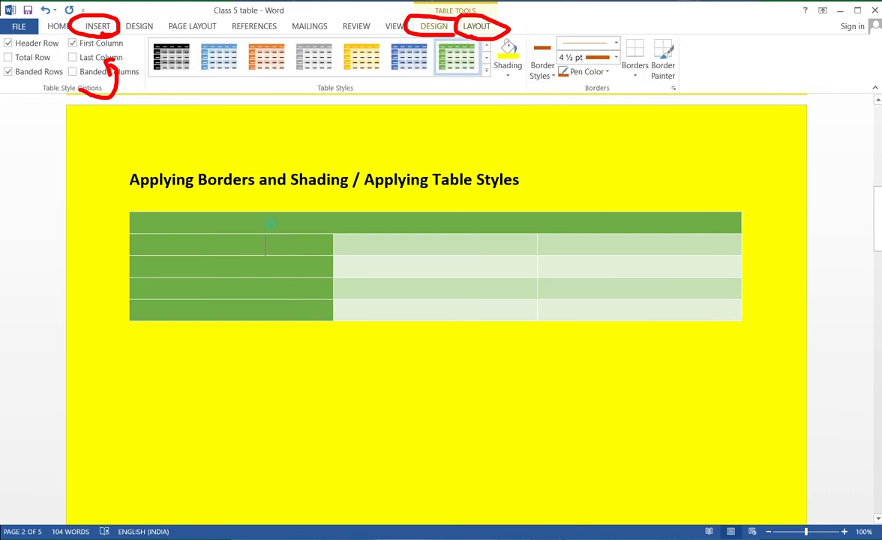
type("Name ")
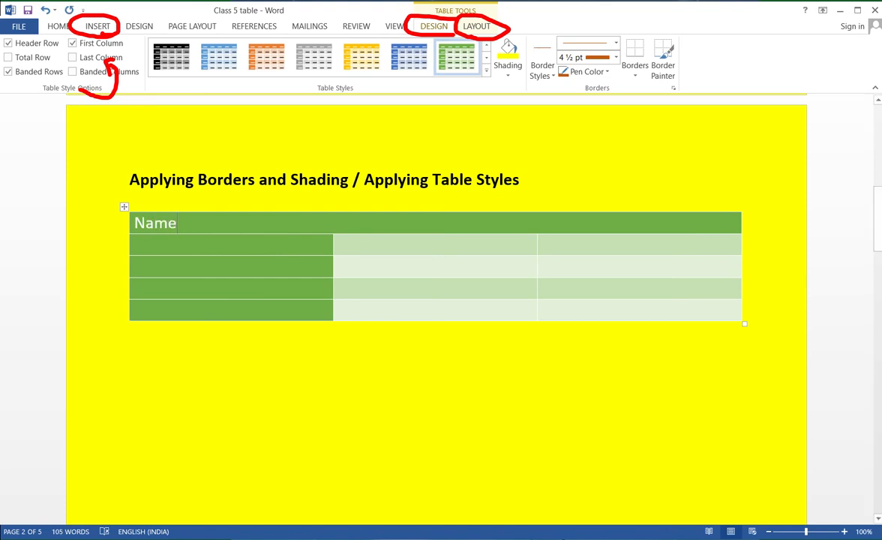
type("Clas")
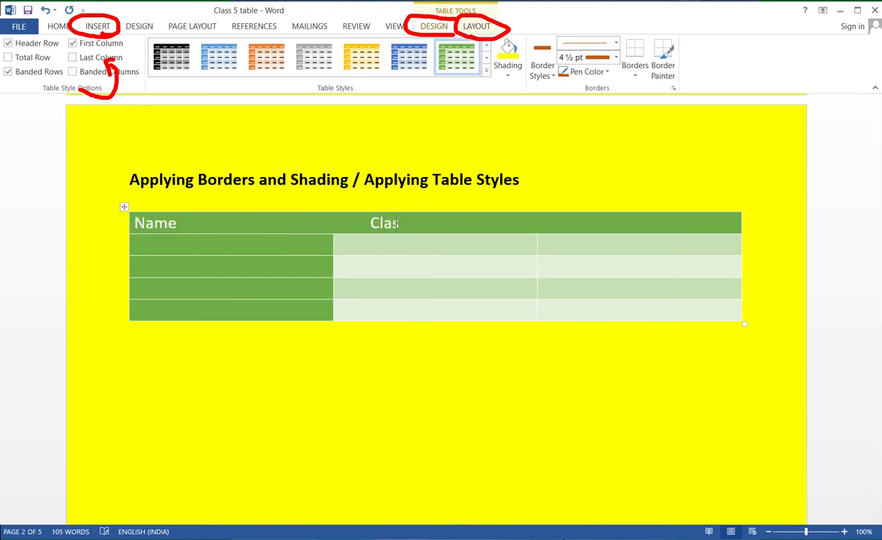
type("s Sec")
left_click(782, 324)
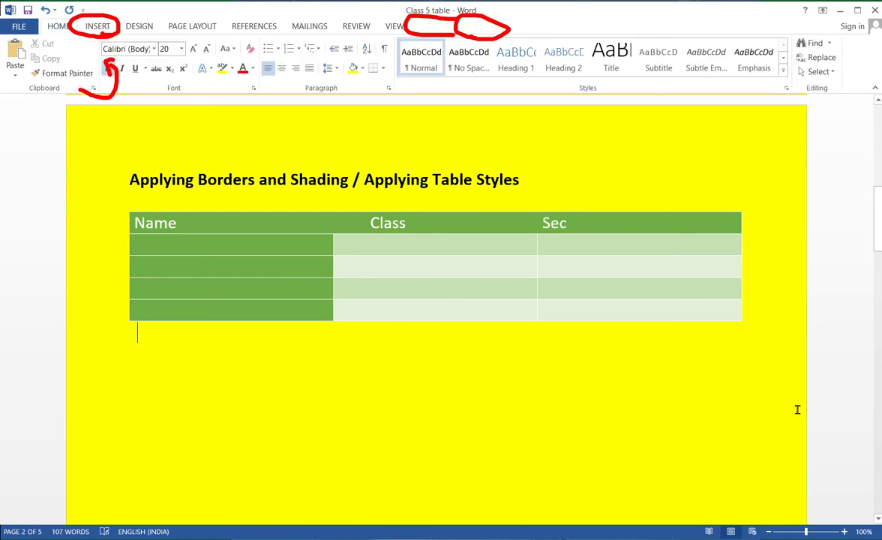
left_click(820, 535)
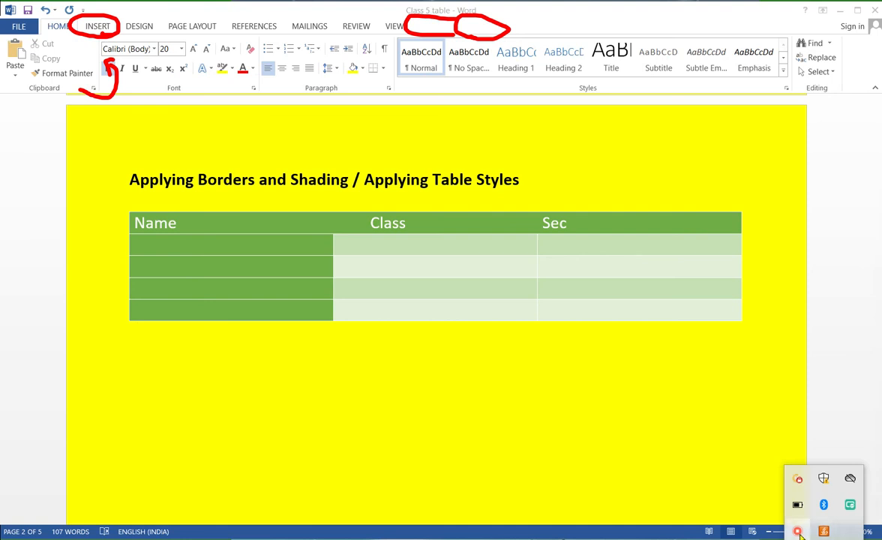